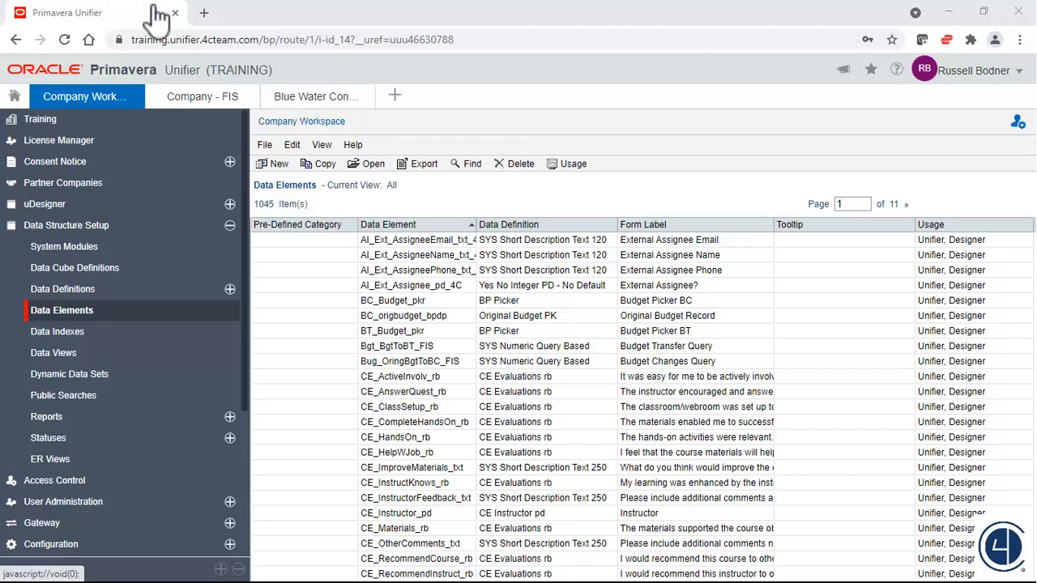
Search the data elements for mm_purpose and review where the mm_purpose_tb_4c element is used.
left_click(472, 167)
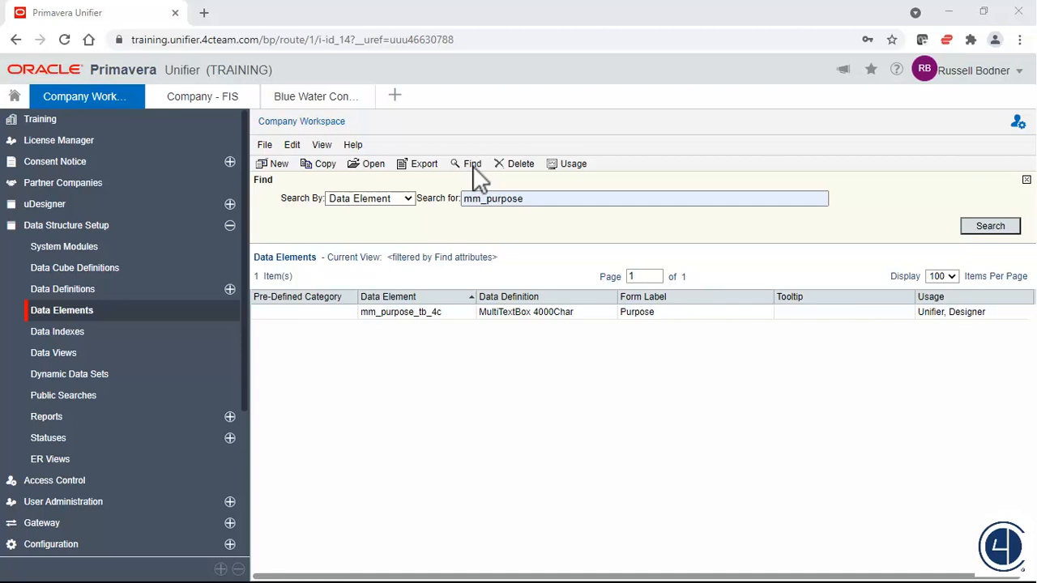
left_click(549, 312)
left_click(571, 164)
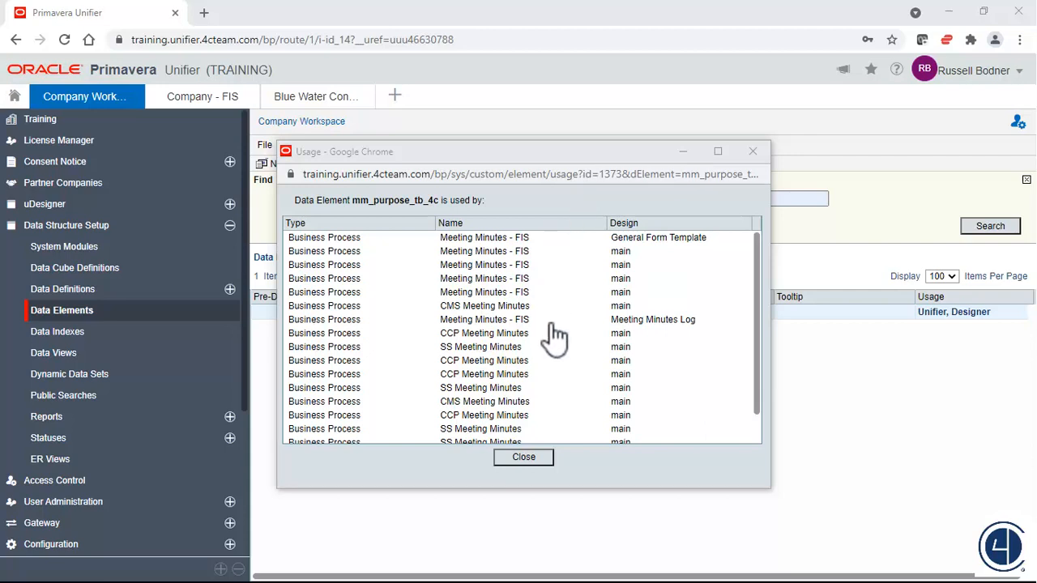
left_click(524, 459)
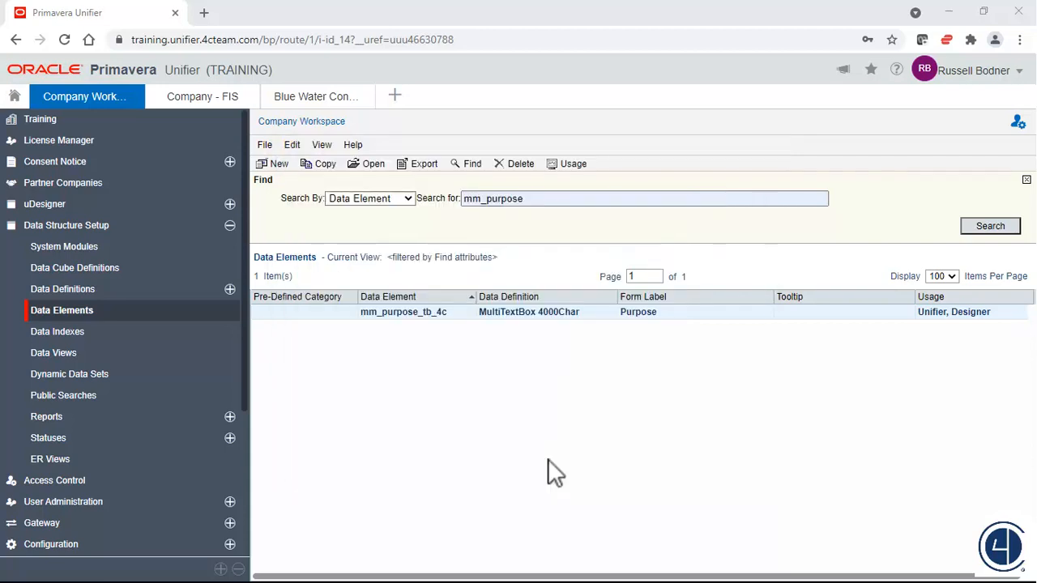
Add the tooltip "Enter a descriptive purpose of the meeting." to the mm_purpose_tb_4c data element and save it.
double_click(524, 312)
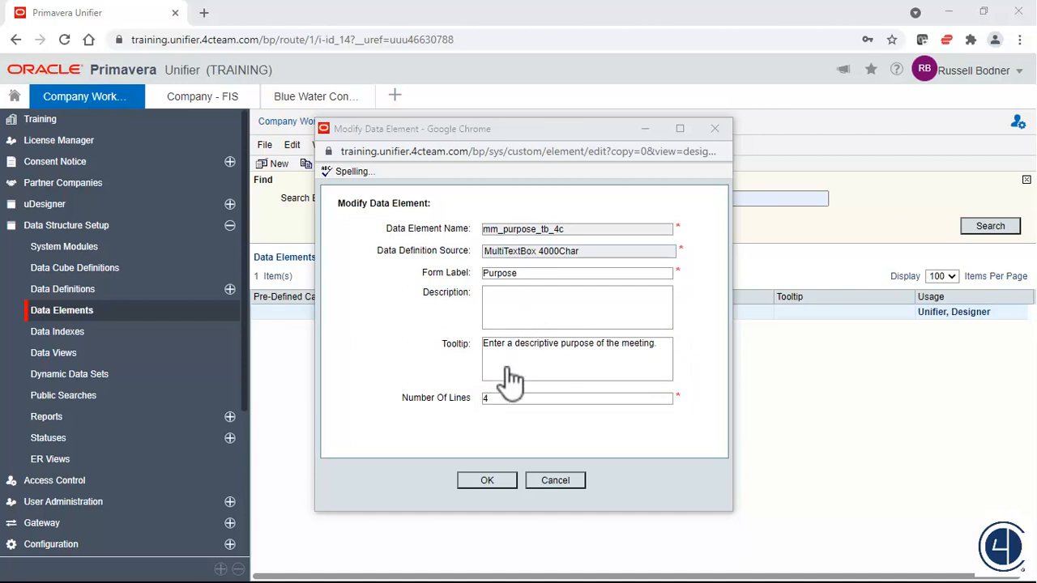
left_click(487, 481)
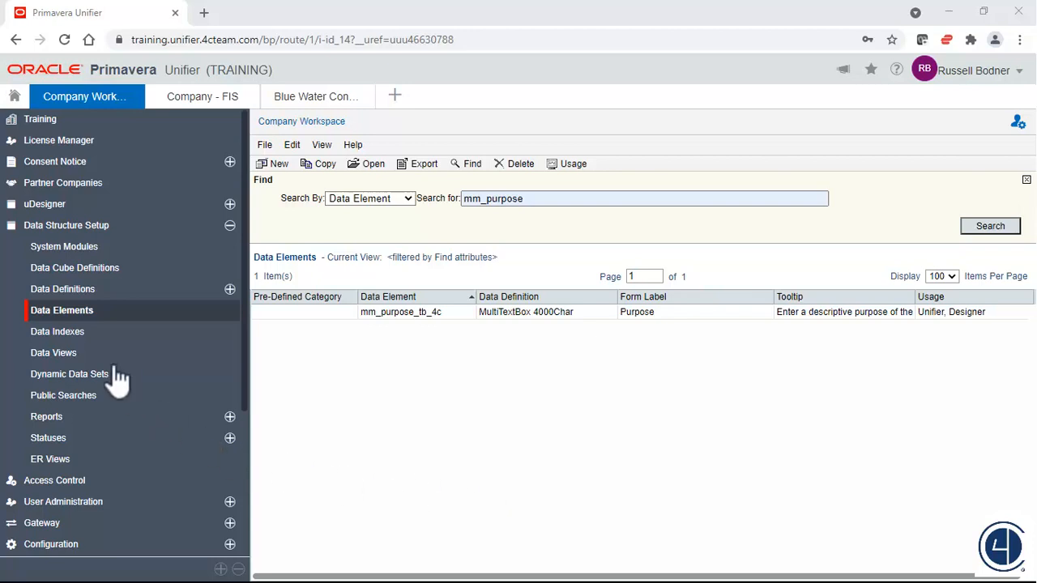
Find and open the Meeting Minutes - FIS business process design in uDesigner and set its status to Draft.
left_click(45, 204)
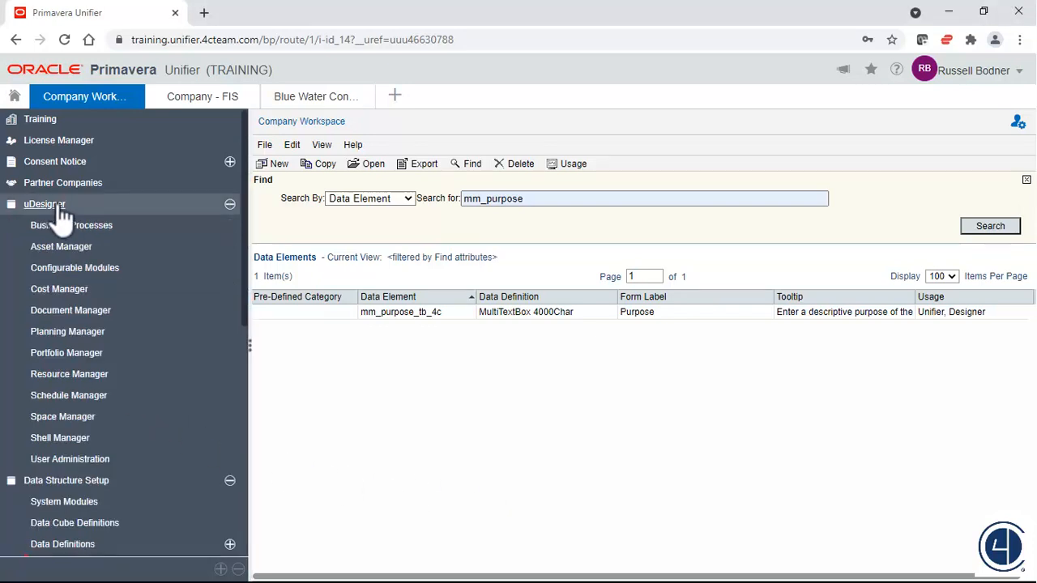
left_click(77, 230)
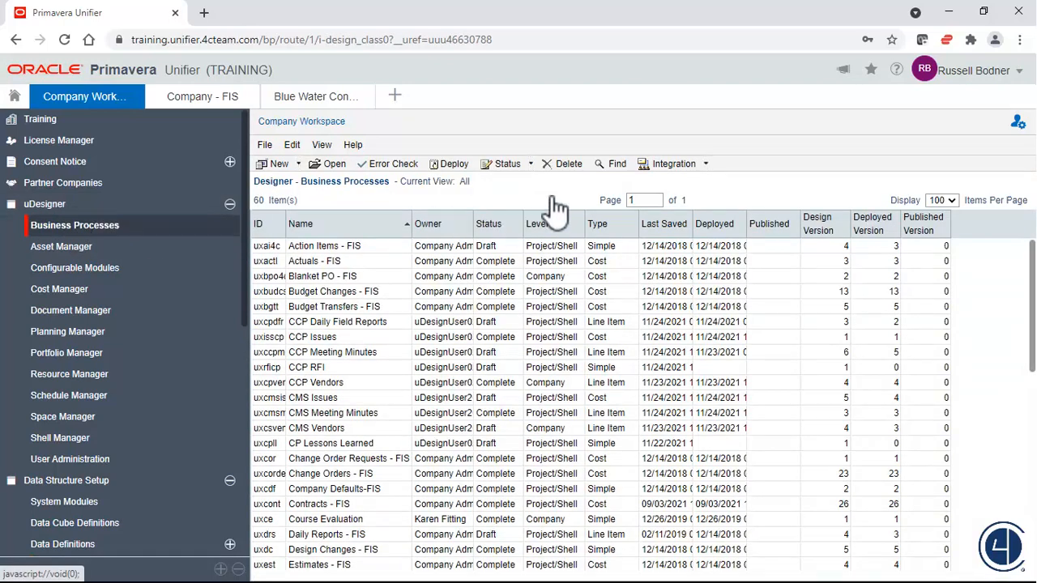
left_click(617, 166)
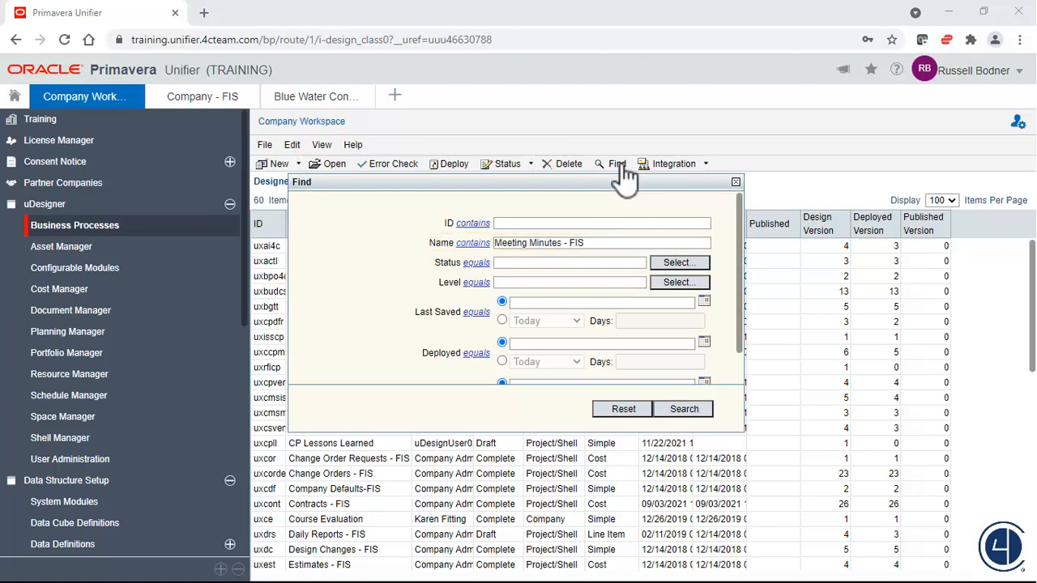
left_click(688, 410)
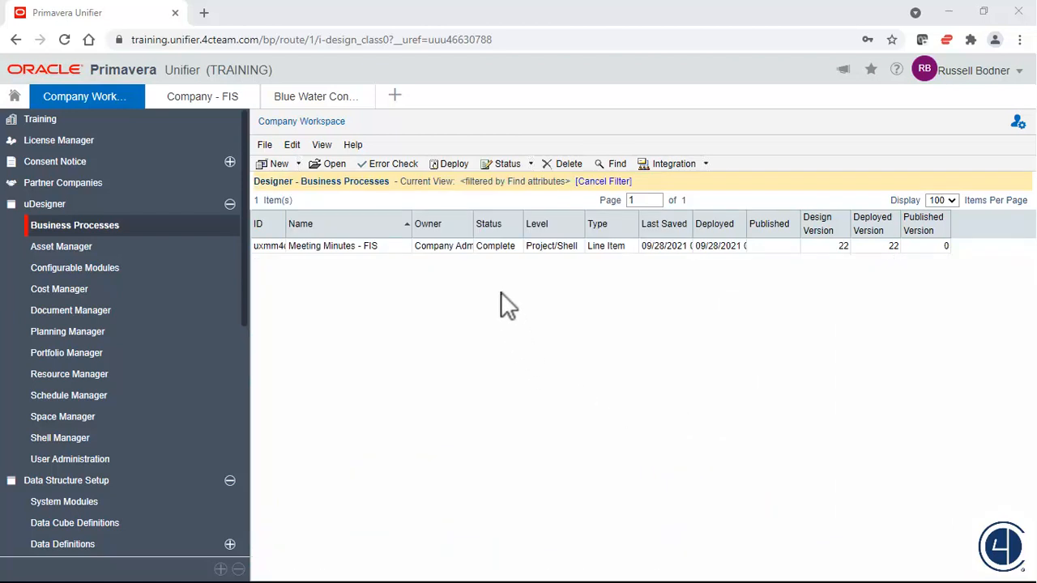
double_click(496, 247)
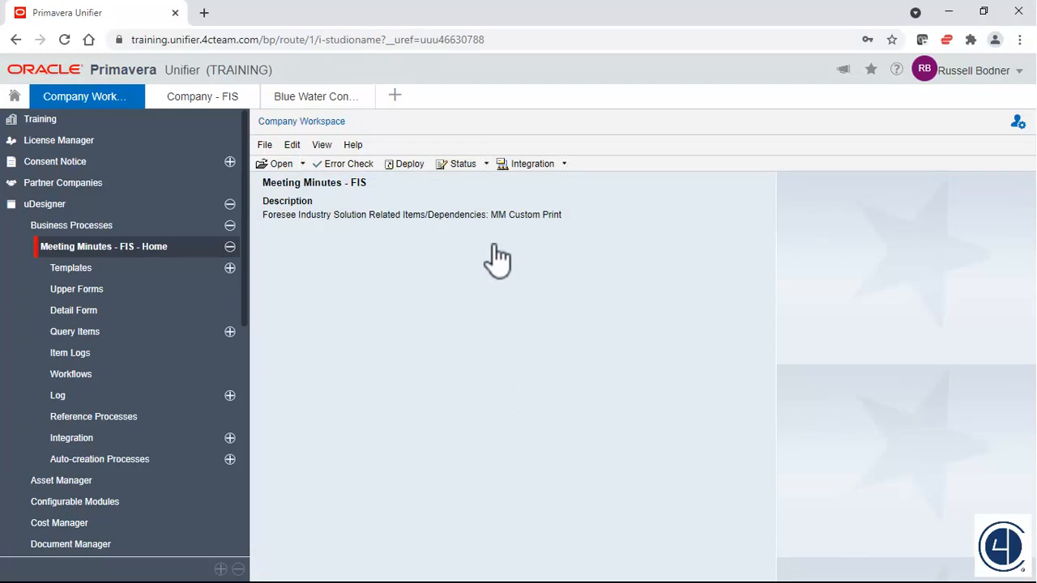
left_click(487, 164)
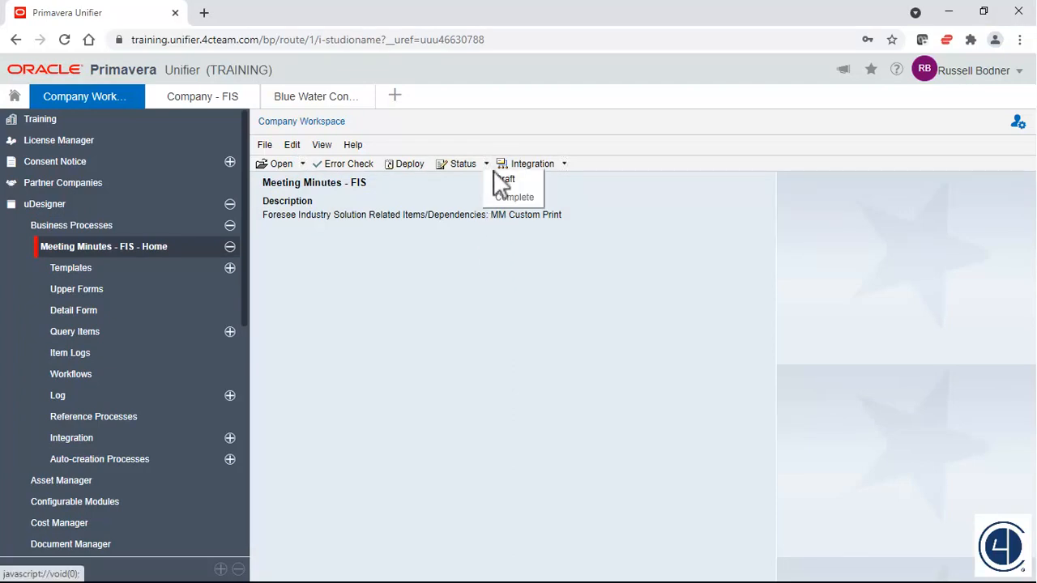
left_click(498, 179)
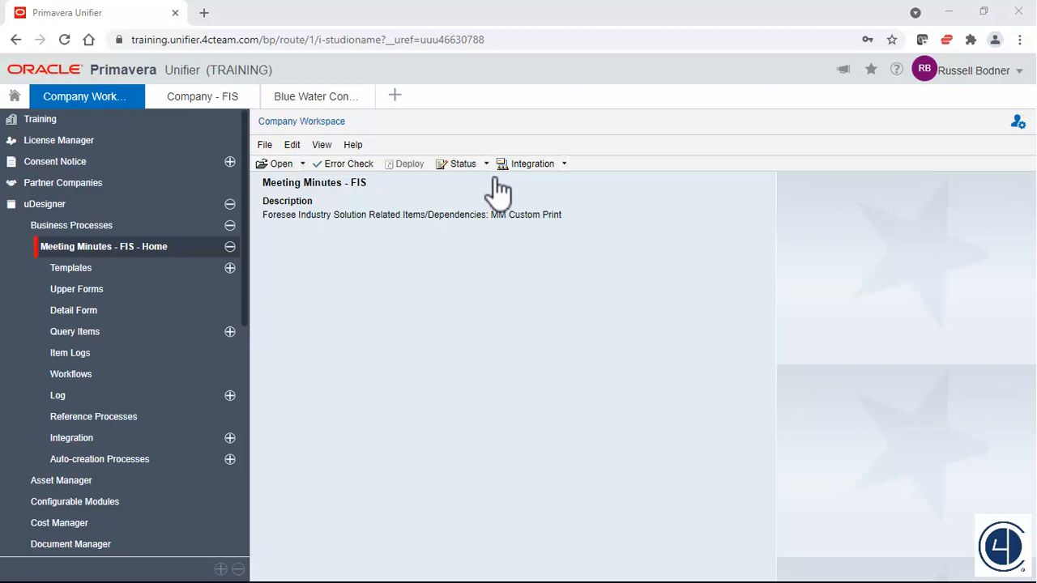
In the AF1 - Create upper form, update the Purpose tooltip from its data element properties, append "Include agenda." and save it.
left_click(92, 294)
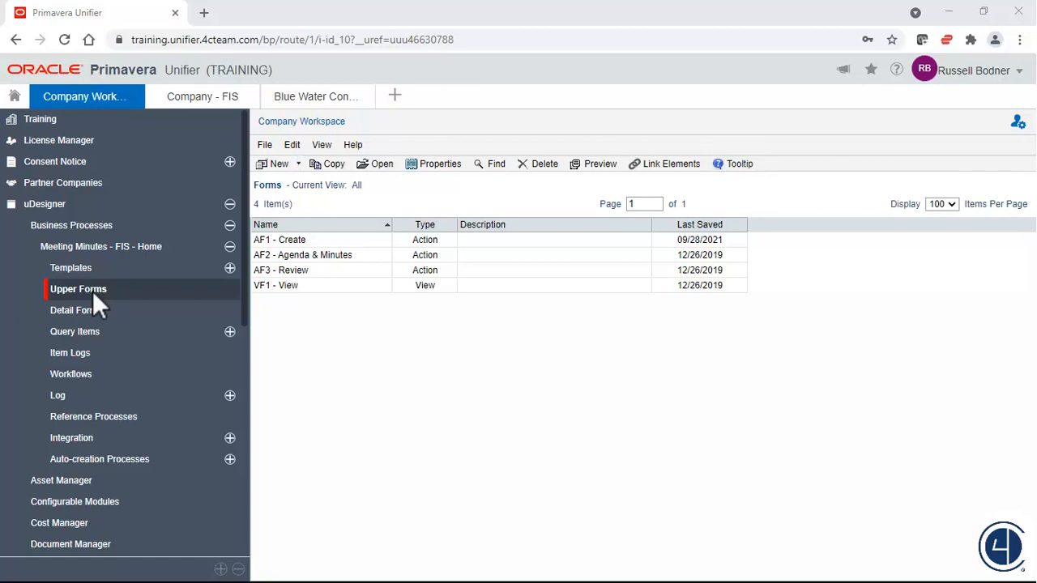
left_click(366, 242)
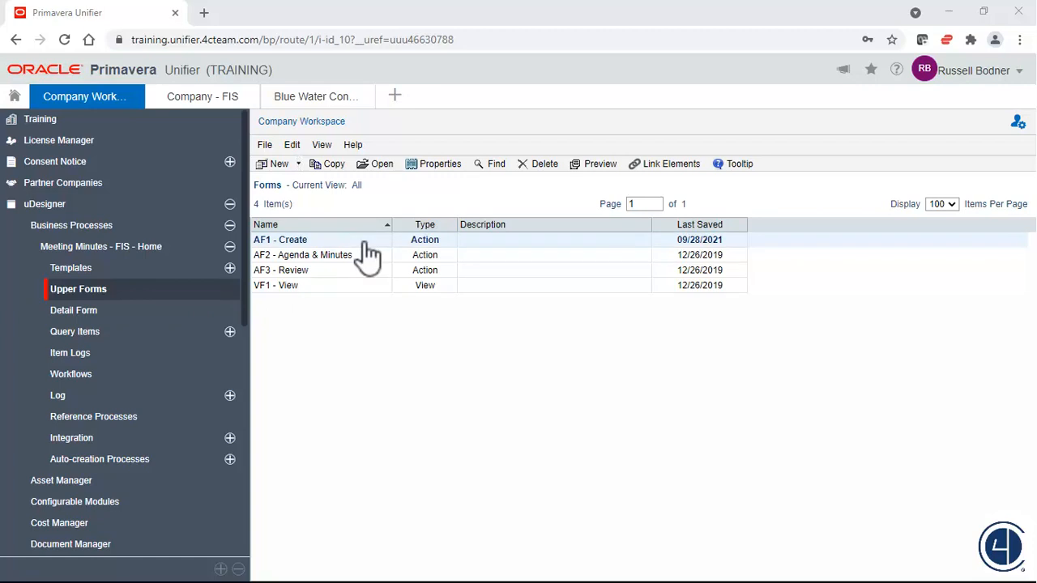
left_click(737, 164)
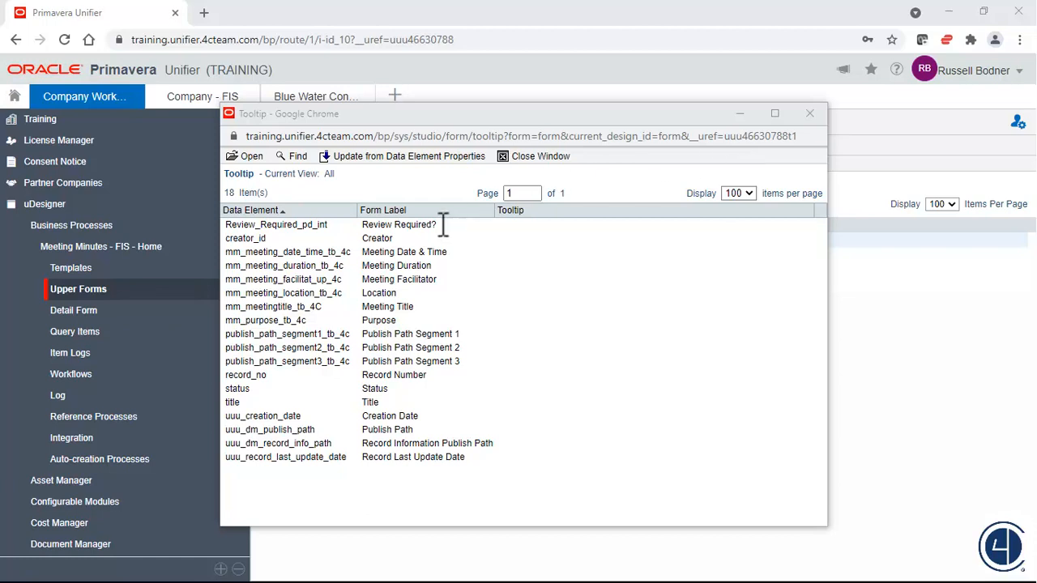
double_click(393, 320)
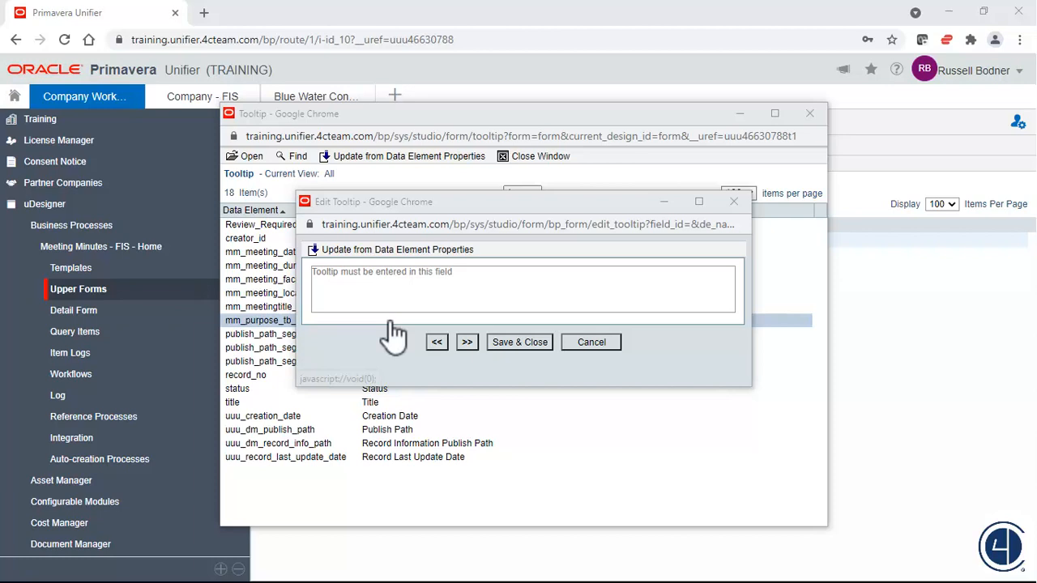
left_click(454, 251)
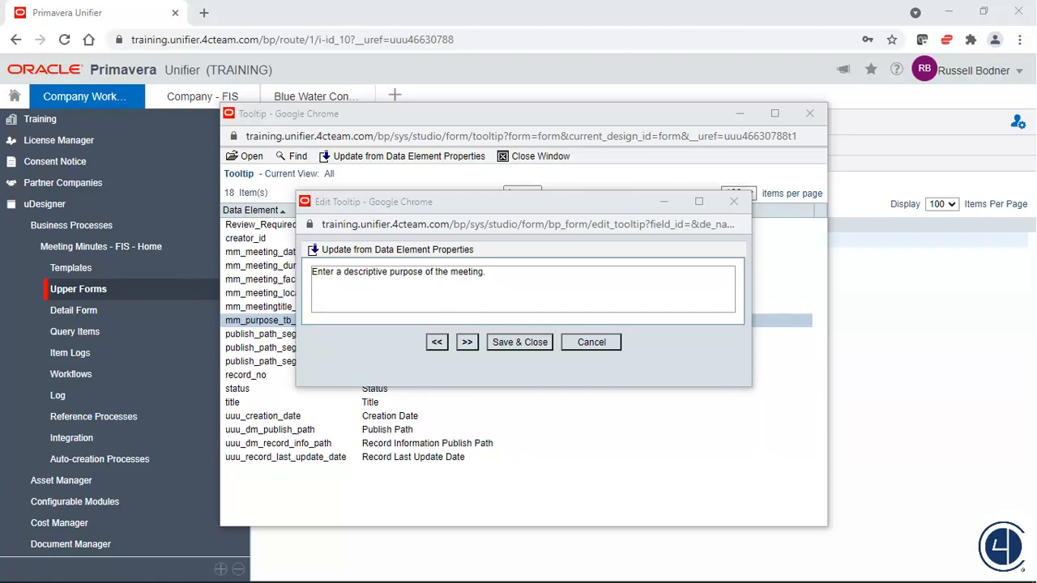
type("Include agenda.")
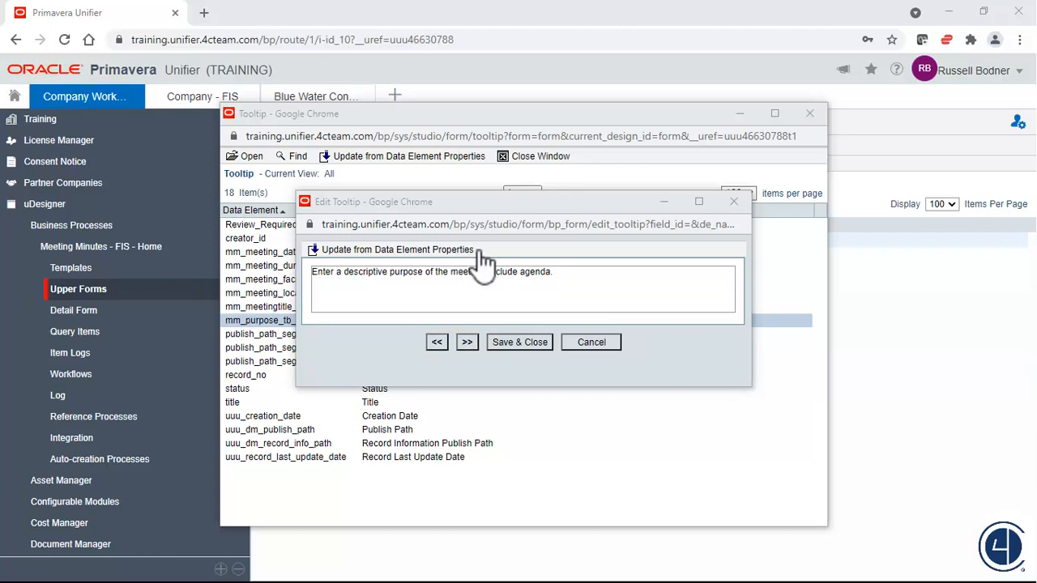
left_click(535, 349)
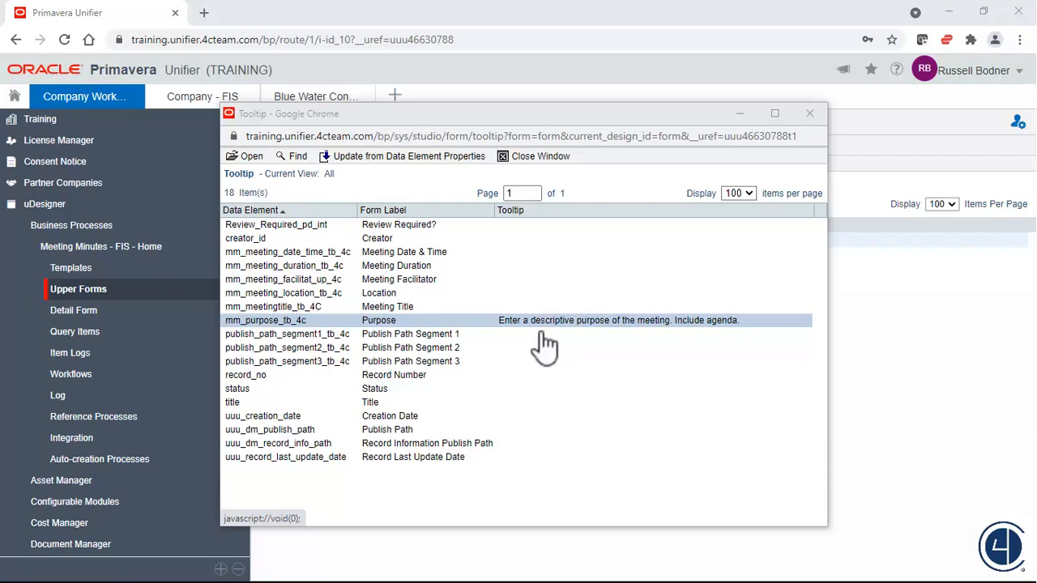
left_click(540, 156)
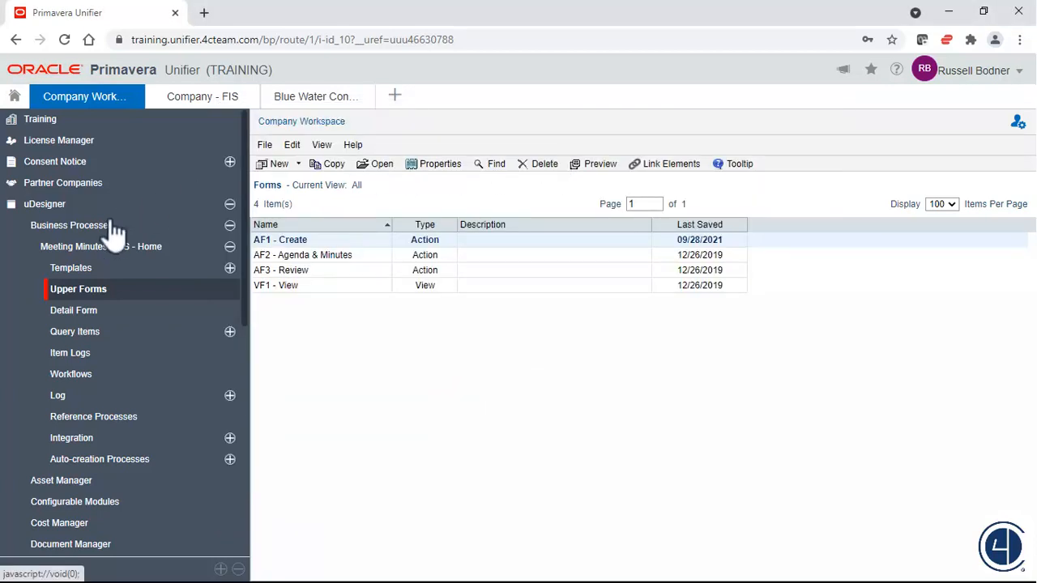
Set the Meeting Minutes - FIS design status to Complete and deploy the business process.
left_click(103, 251)
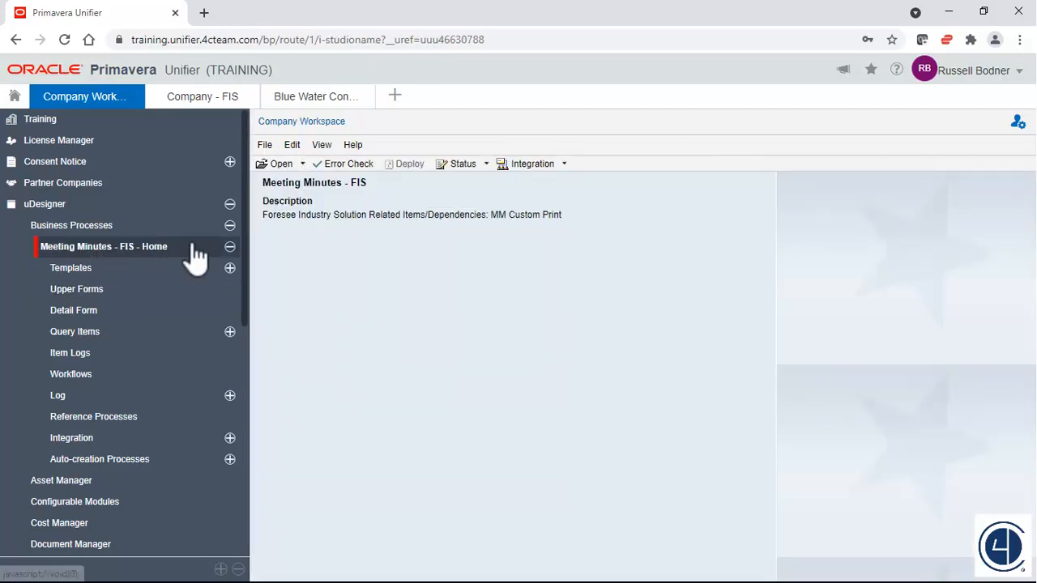
left_click(486, 165)
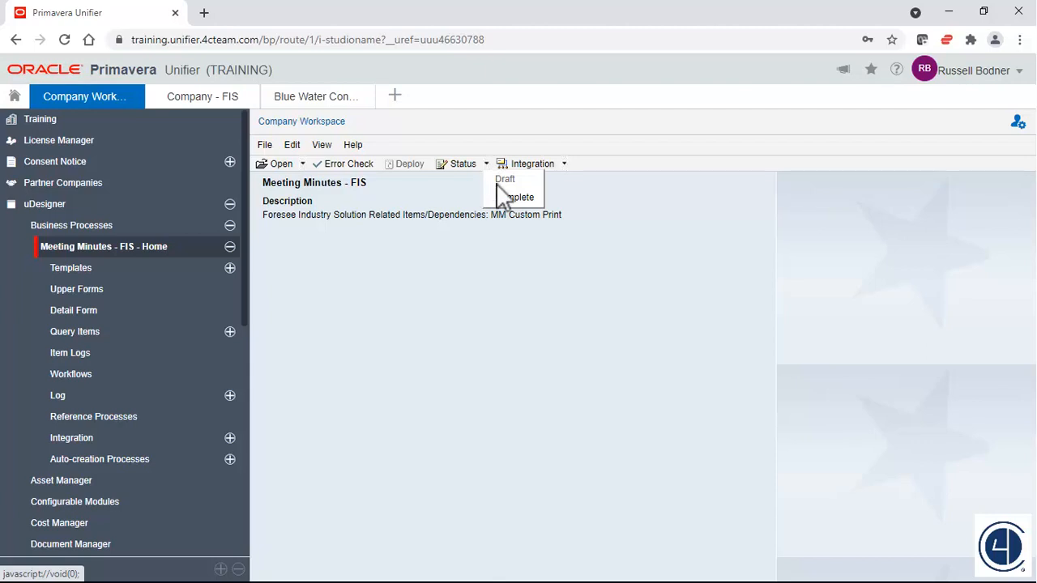
left_click(496, 196)
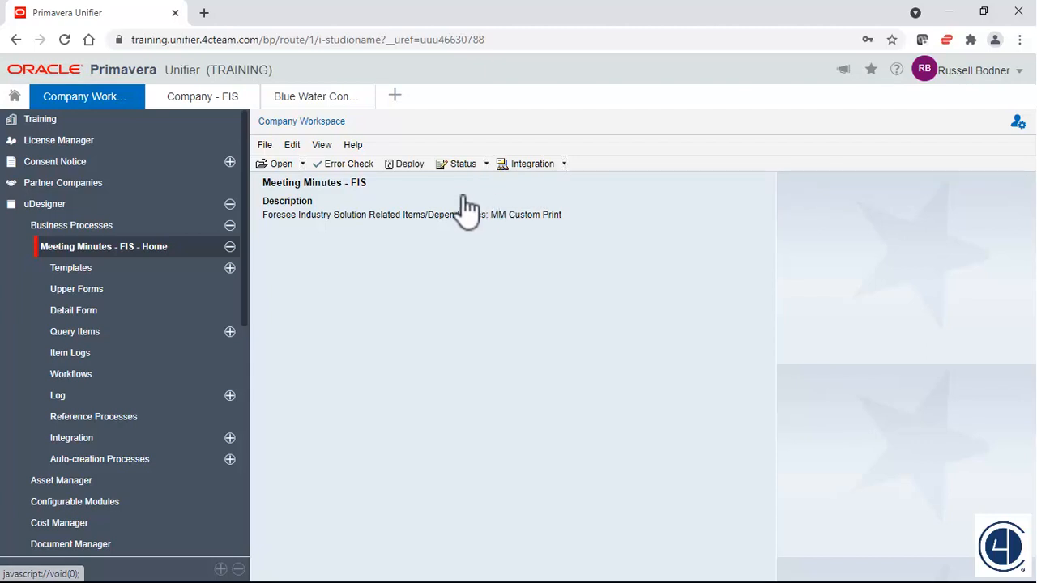
left_click(409, 164)
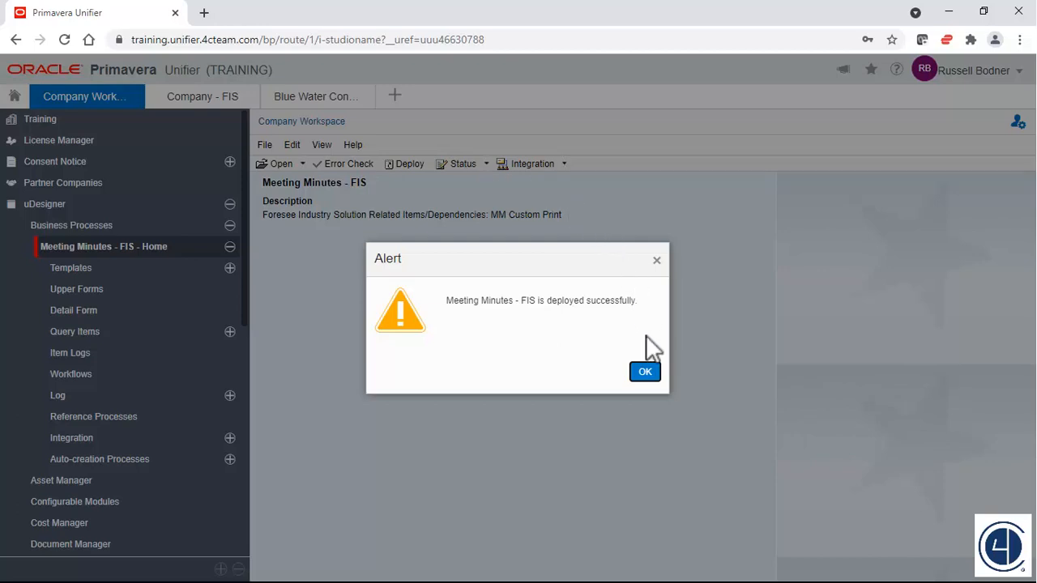
left_click(648, 371)
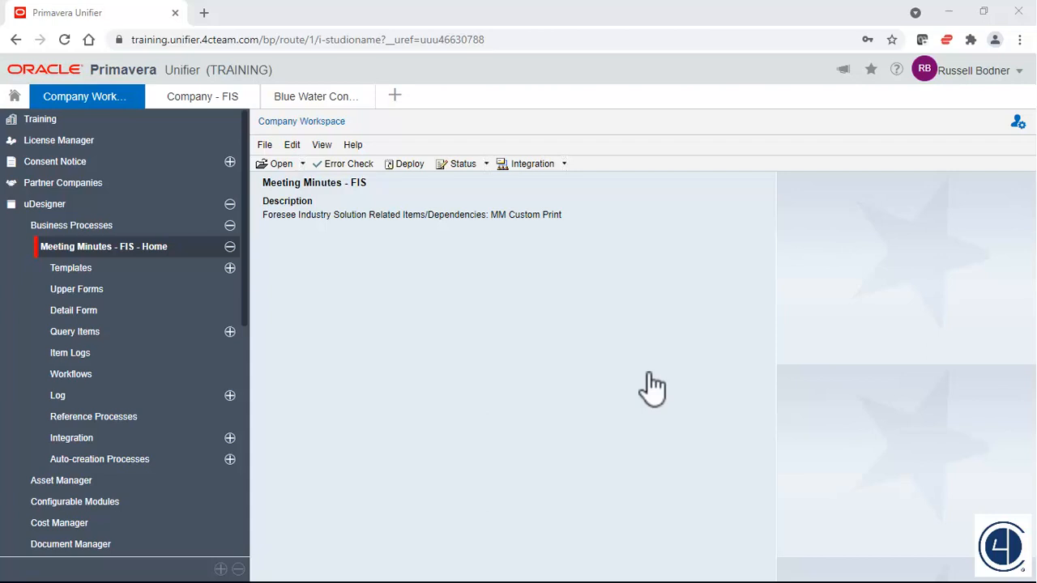
Start a new Meeting Minutes - FIS record in the Blue Water Construction Project and view the Purpose field's tooltip.
left_click(351, 105)
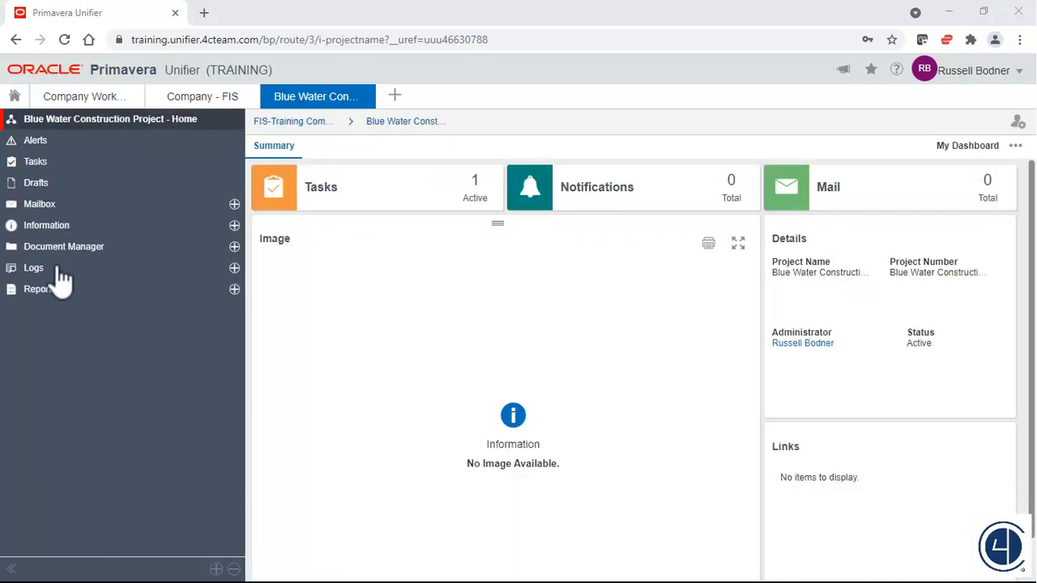
left_click(34, 268)
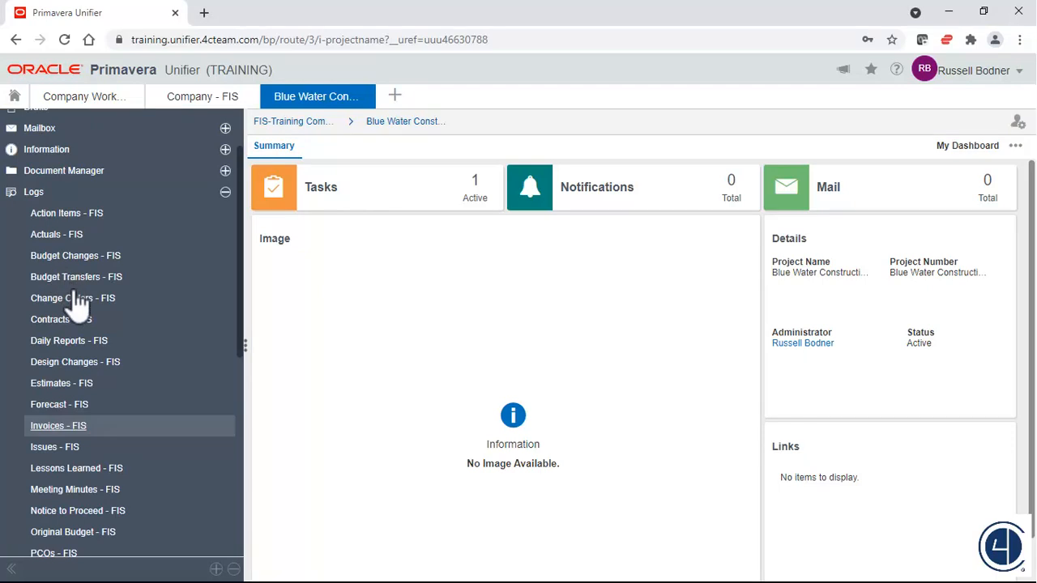
left_click(74, 490)
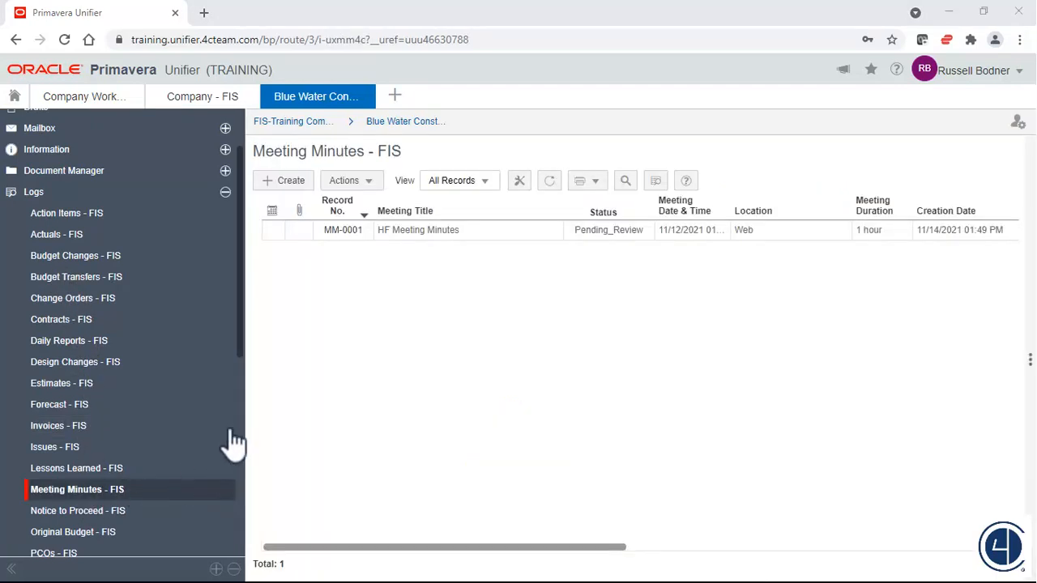
left_click(291, 183)
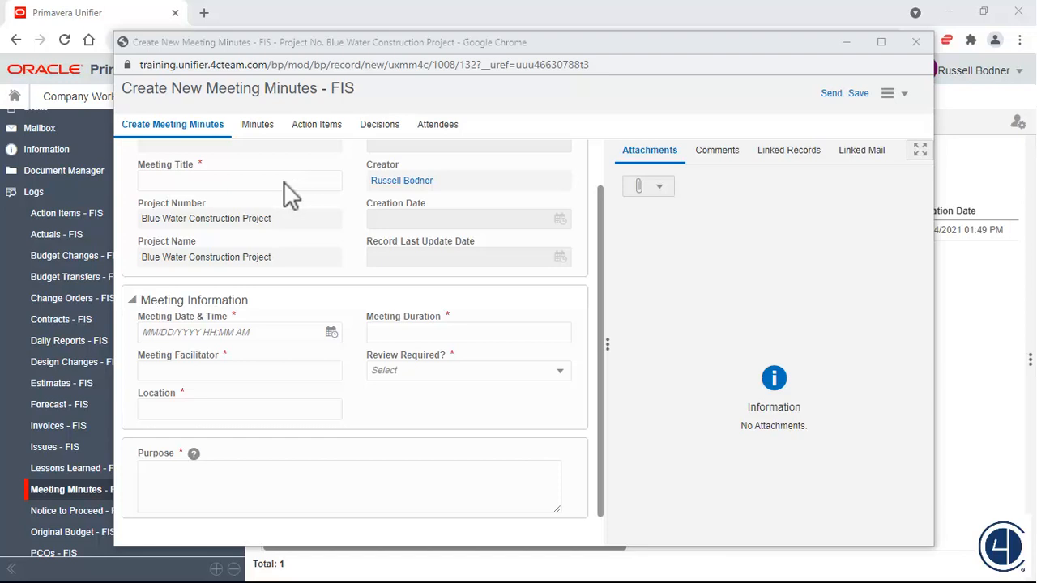
mouse_move(194, 455)
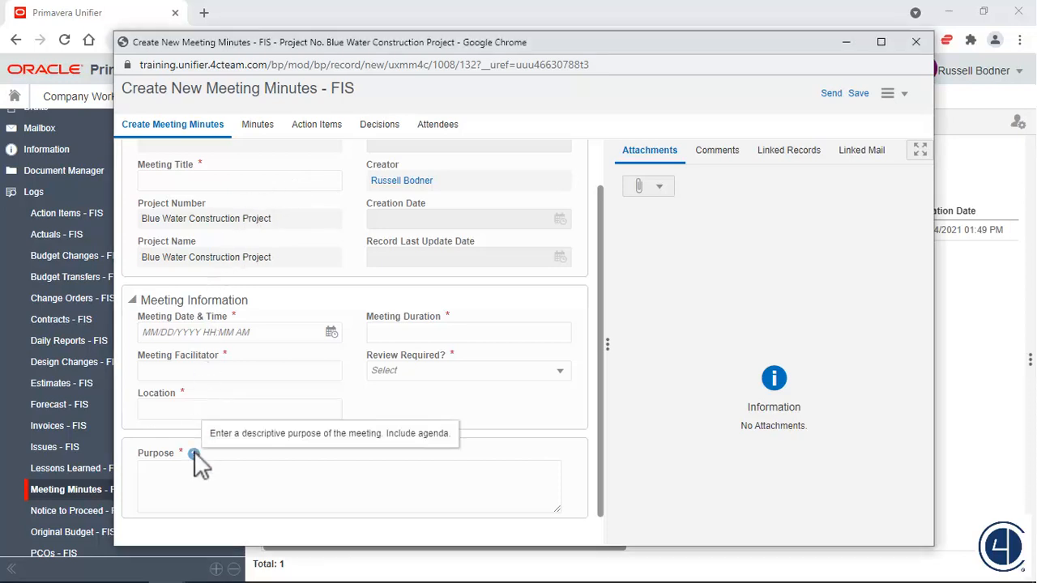